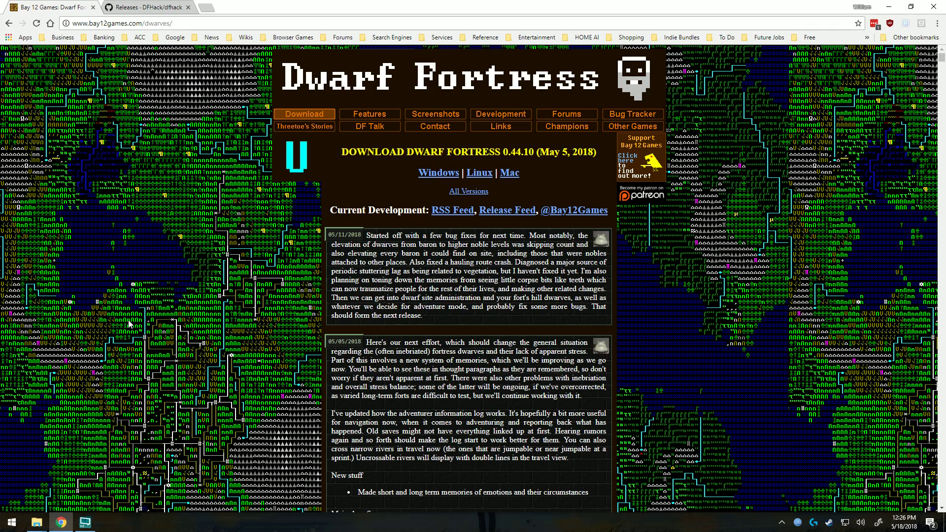
Download the Windows version of Dwarf Fortress 0.44.10 and the DFHack release dfhack-0.44.10-beta1-Windows-64.zip
click(132, 6)
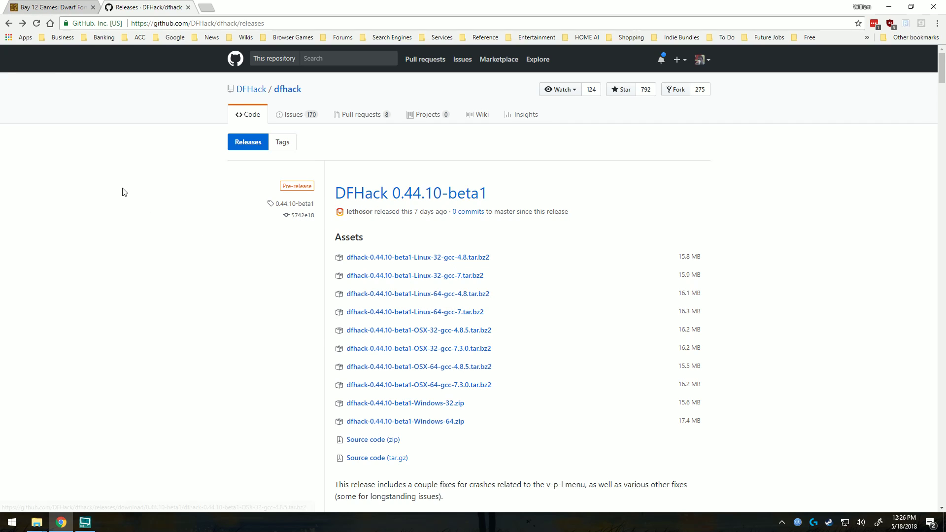
click(69, 8)
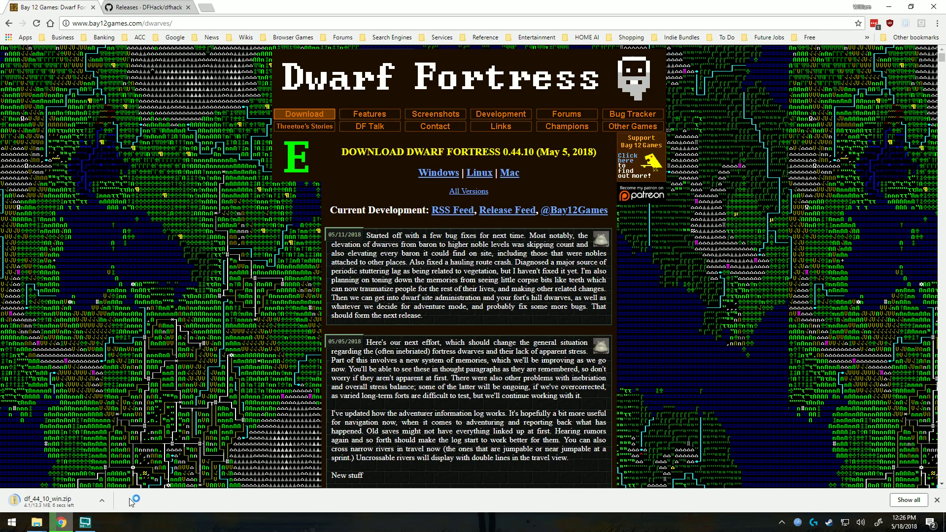
click(165, 7)
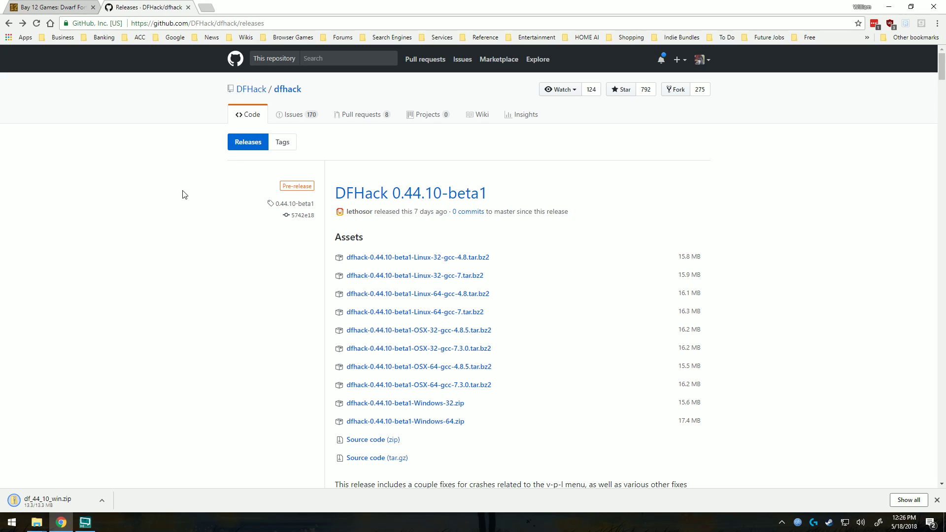
click(450, 423)
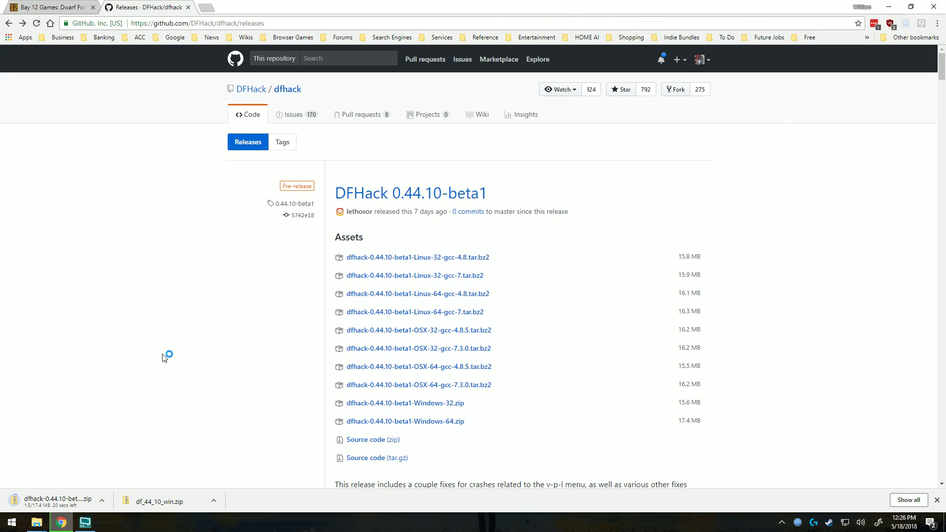
Switch to File Explorer and open the My Games folder in Documents beside the Downloads window
mouse_move(37, 523)
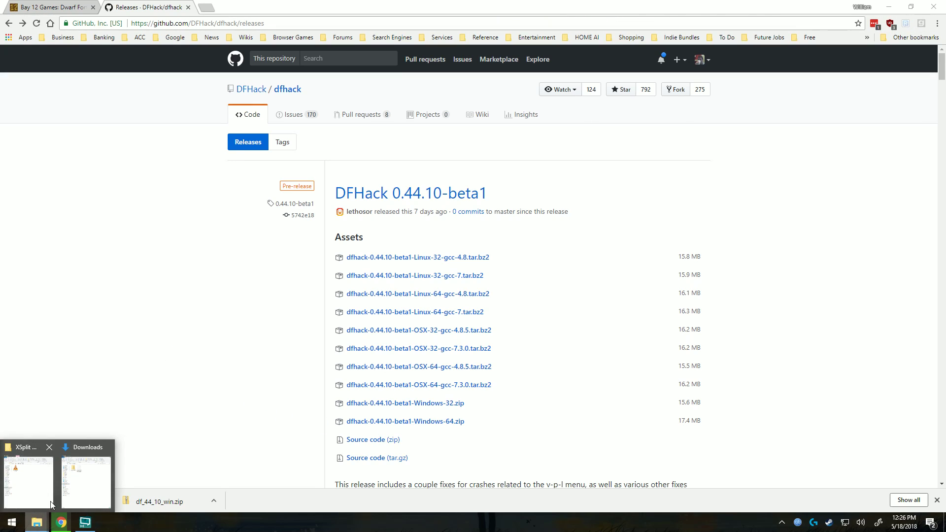
mouse_move(97, 490)
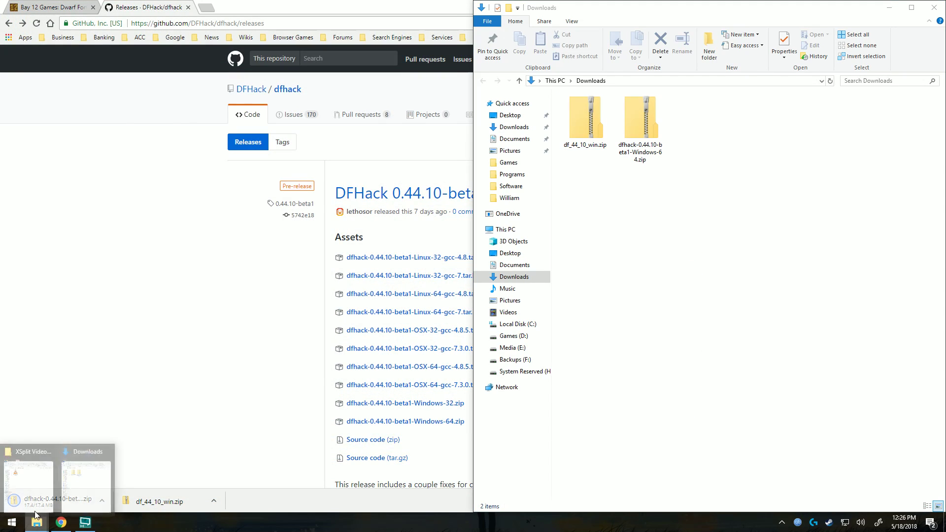
click(28, 482)
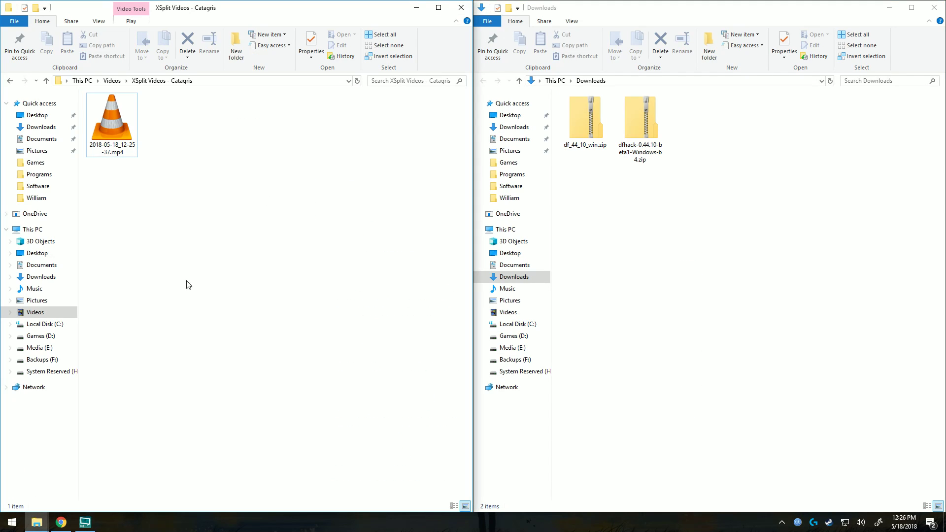
click(53, 278)
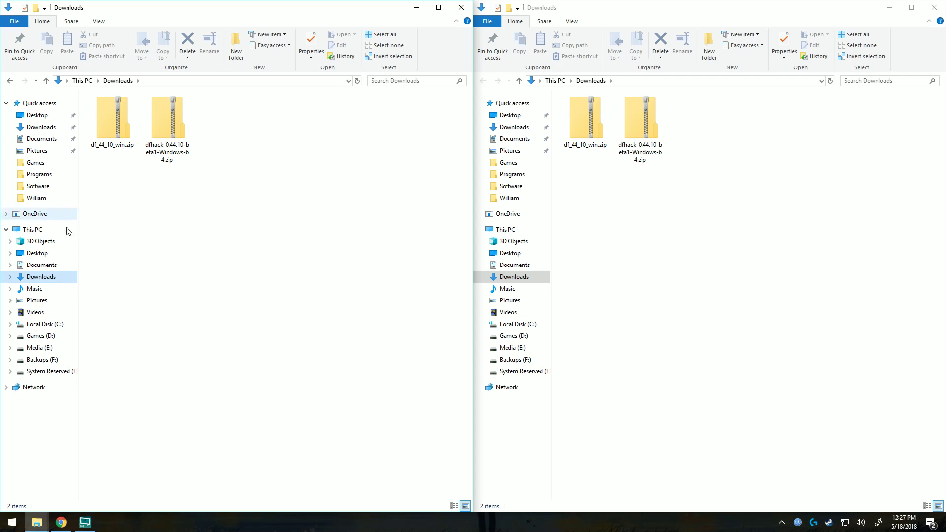
click(42, 264)
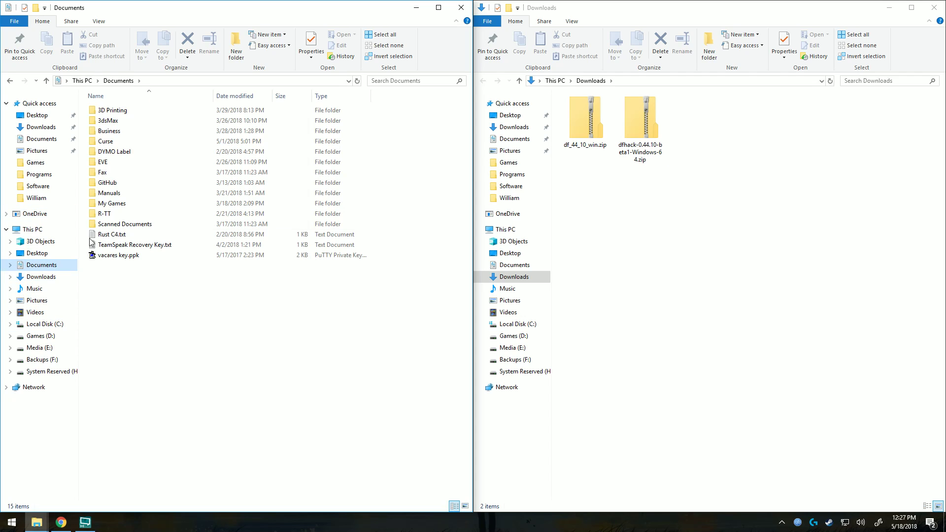
double_click(118, 203)
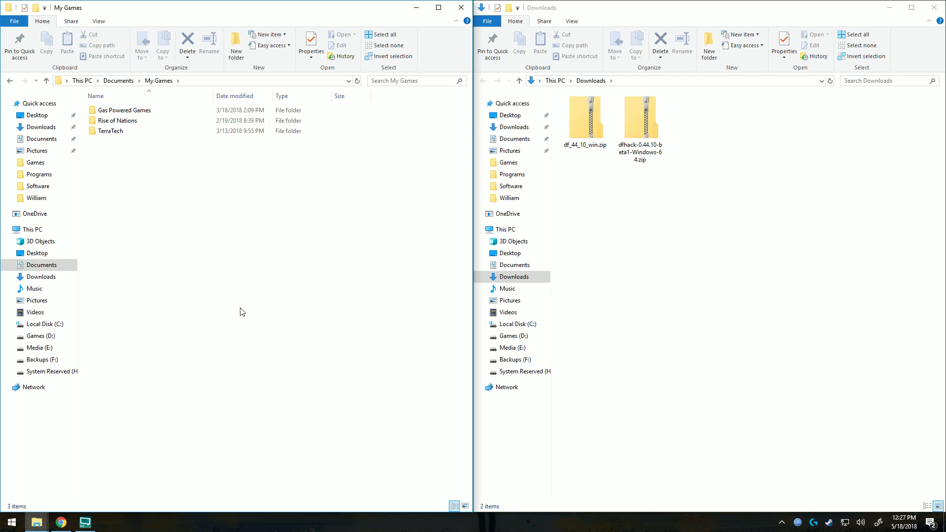
Extract df_44_10_win.zip into a df_44_10_win folder in Downloads and look through the extracted files
right_click(589, 118)
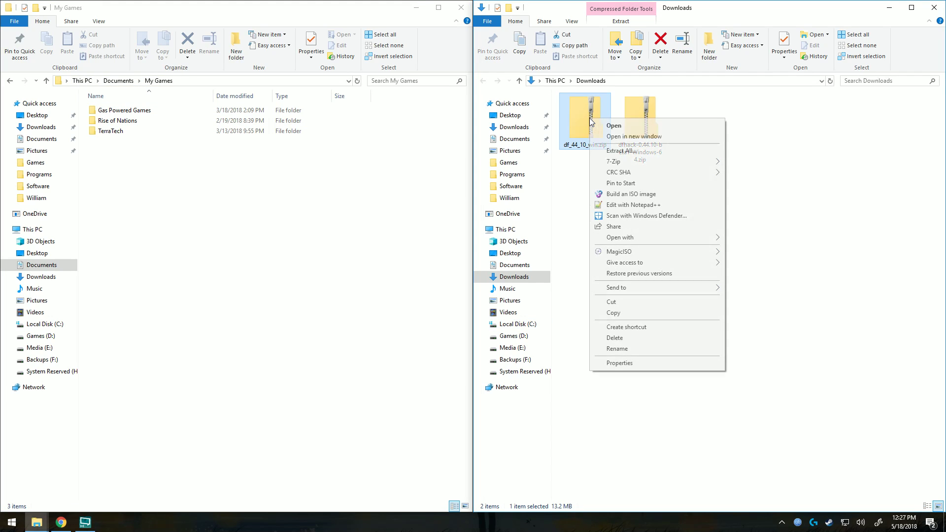
mouse_move(631, 164)
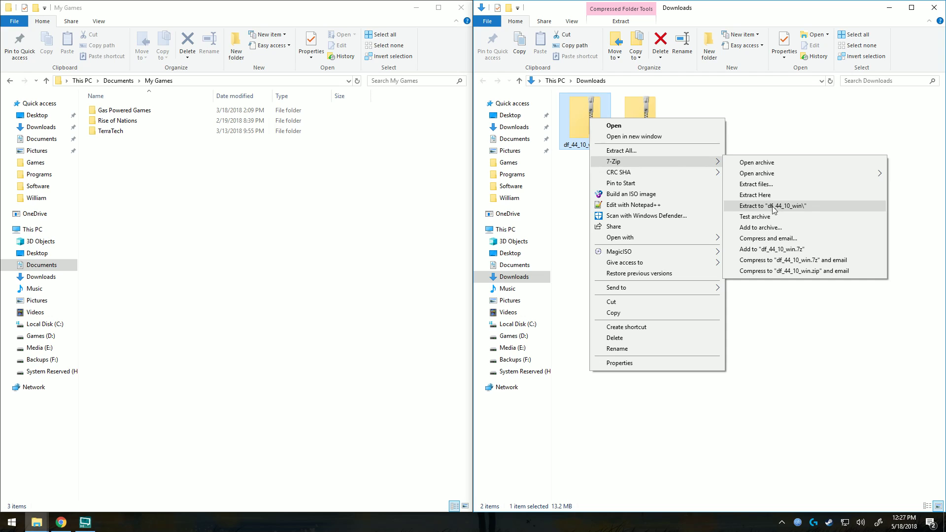
click(625, 152)
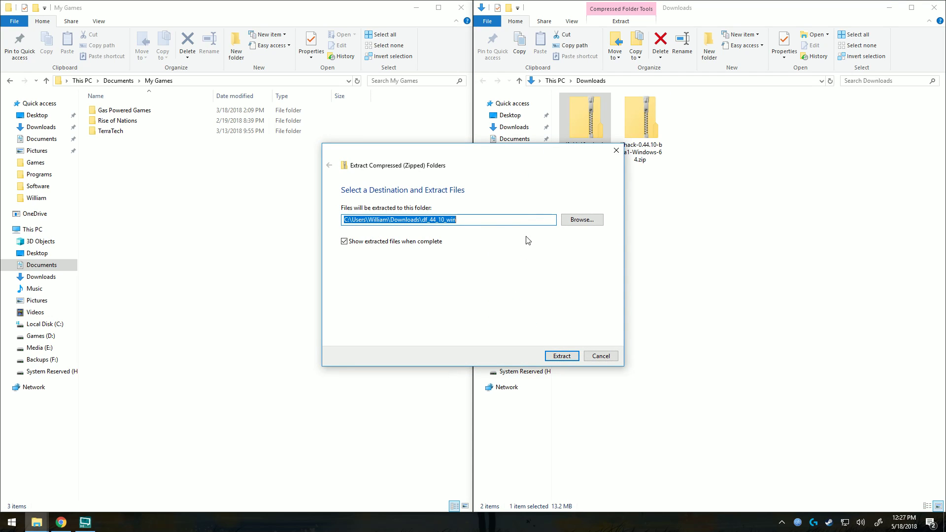
click(567, 354)
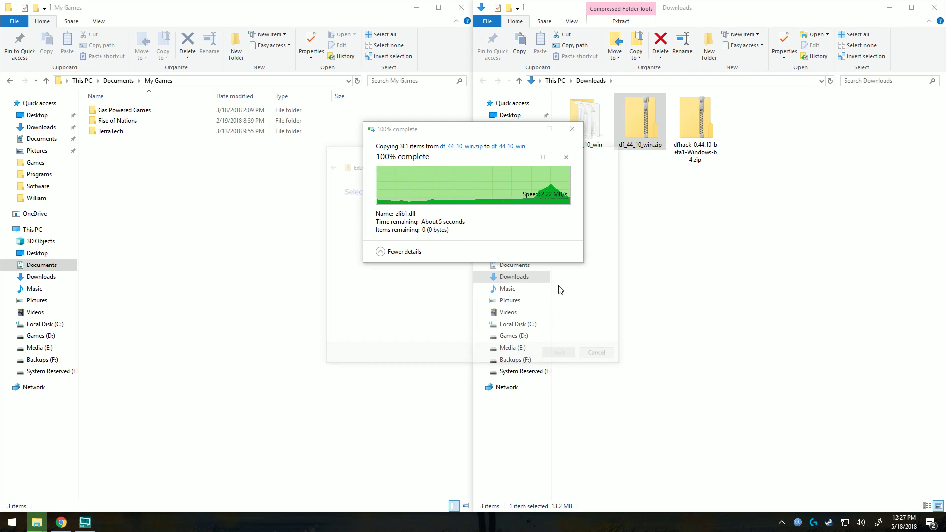
scroll(515, 244, down, 9)
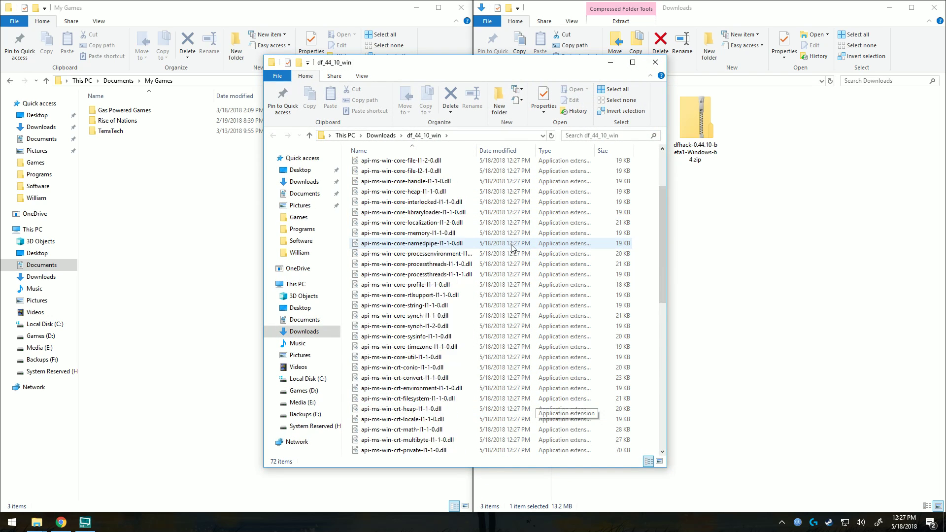
scroll(515, 243, down, 6)
scroll(493, 232, up, 1)
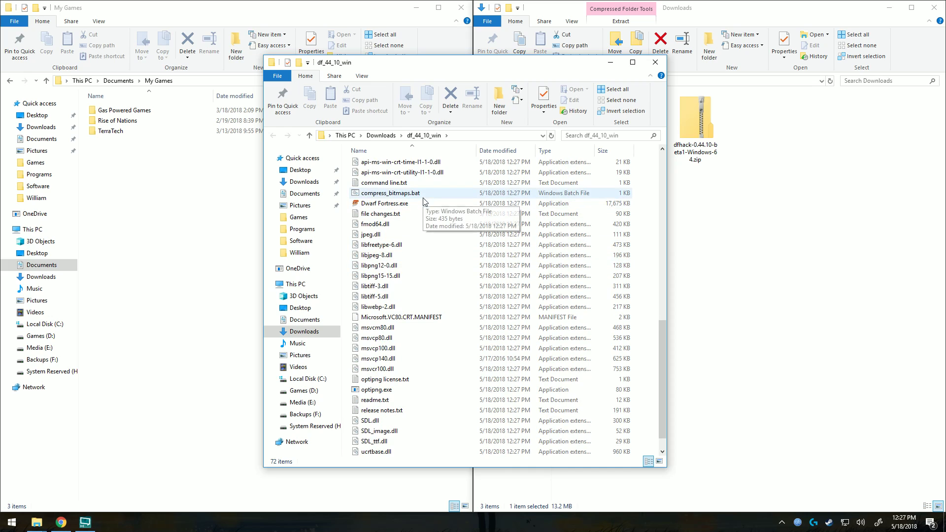
Close the extracted files' window and move the df_44_10_win folder from Downloads into My Games
click(655, 62)
click(585, 121)
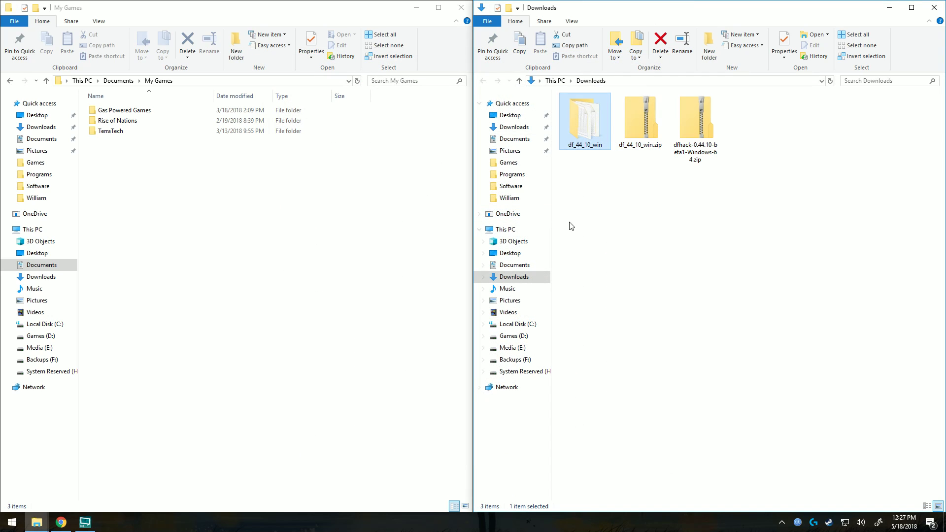
drag(586, 118, 245, 225)
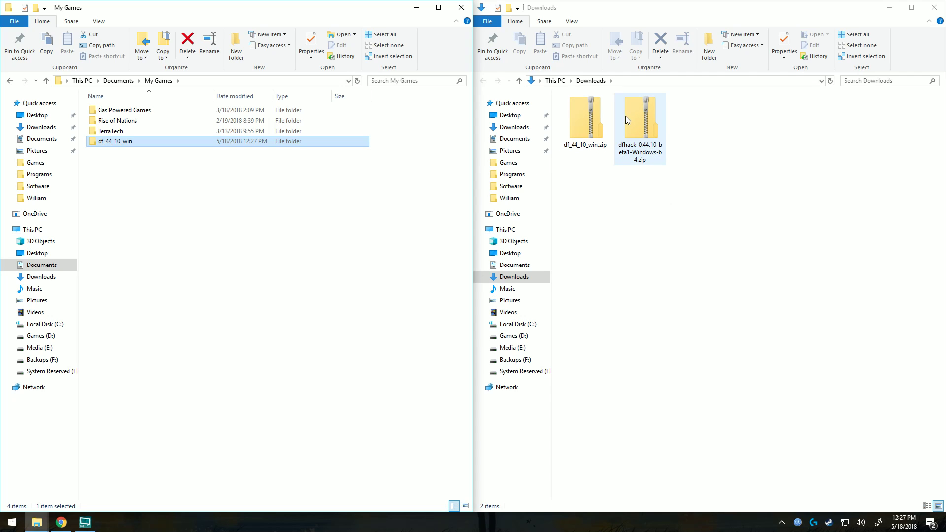
Copy the entire contents of dfhack-0.44.10-beta1-Windows-64.zip into the df_44_10_win folder in My Games, replacing SDL.dll
double_click(645, 119)
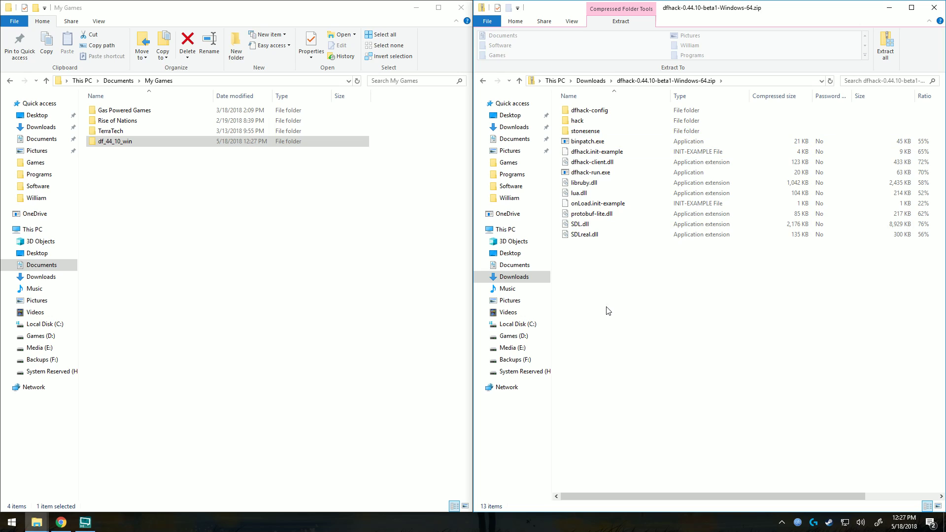
double_click(130, 142)
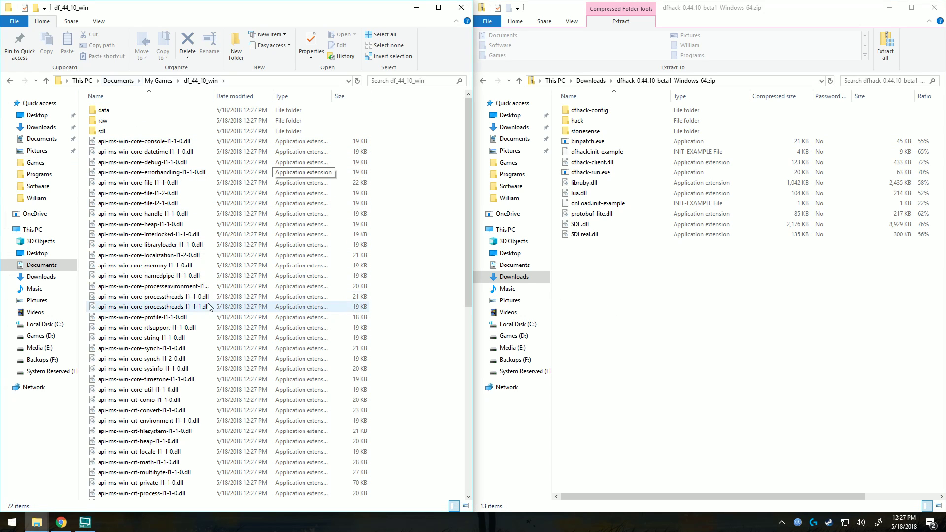
drag(625, 286, 581, 99)
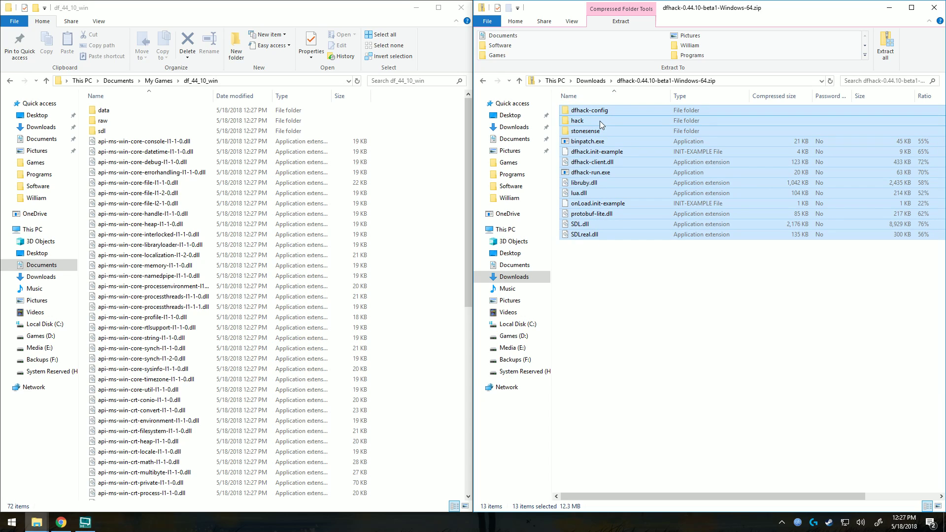
drag(610, 135, 414, 160)
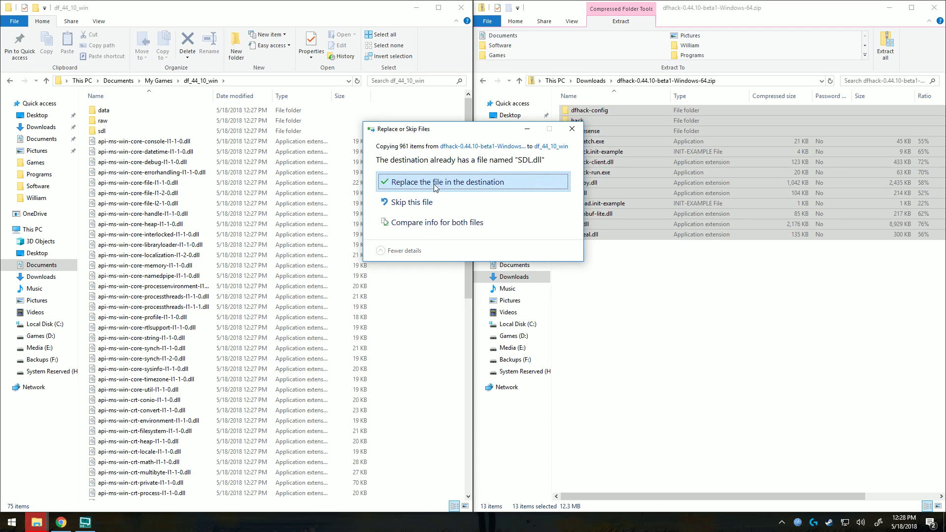
click(435, 185)
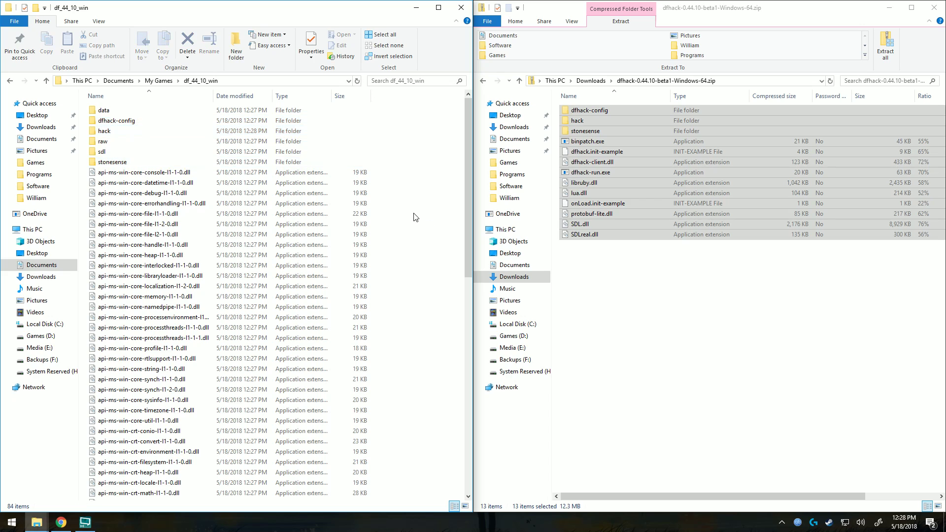
Open dfhack.init-example from the df_44_10_win folder in Notepad++ and maximize the editor window
scroll(413, 202, down, 11)
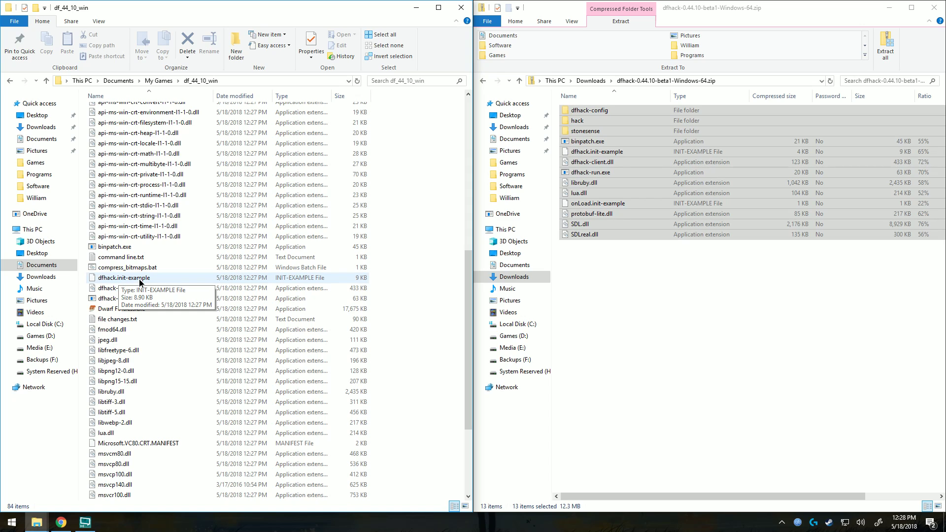
right_click(140, 282)
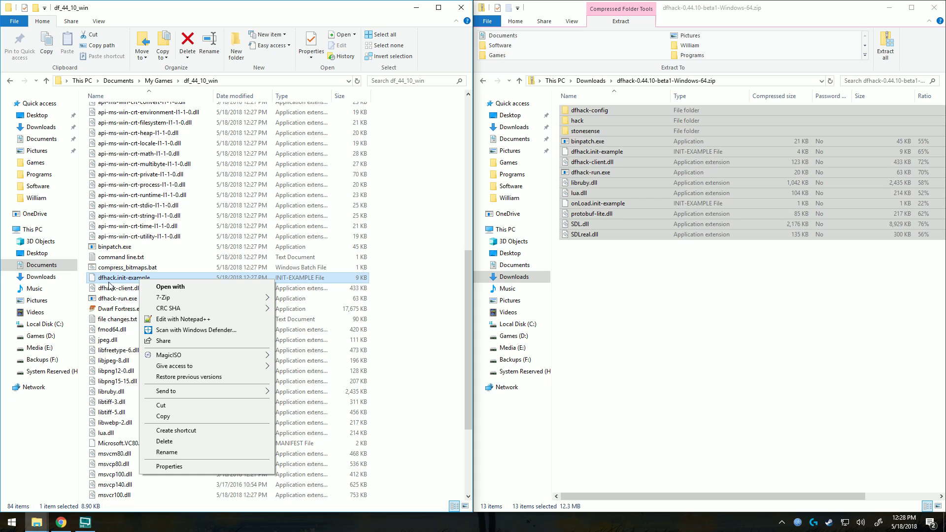
click(175, 320)
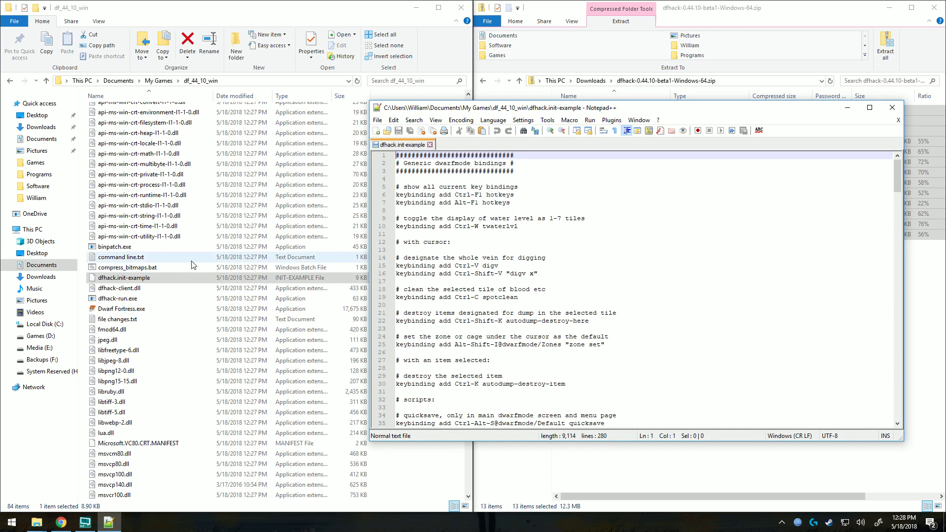
double_click(605, 112)
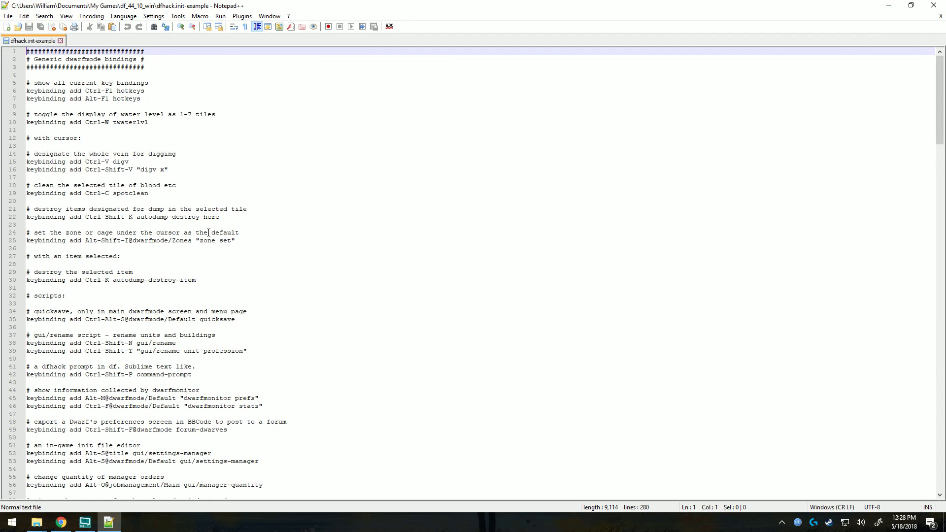
Examine the keybindings, UI and game logic tweaks, and globally acting plugins in dfhack.init-example
scroll(268, 226, down, 11)
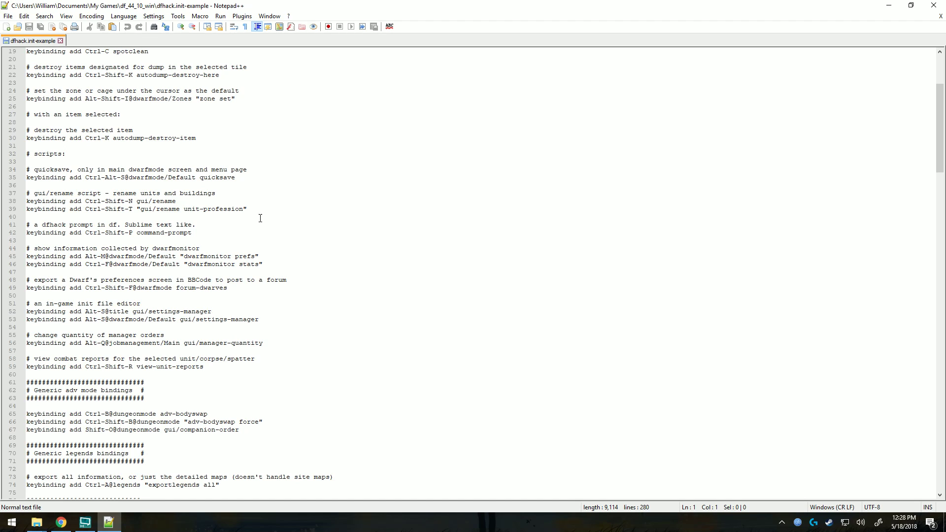
scroll(261, 221, down, 12)
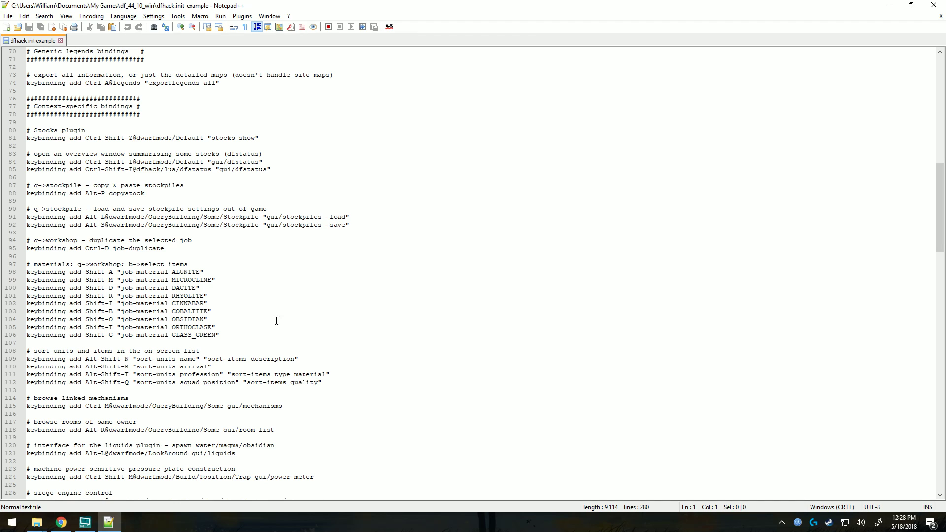
scroll(251, 294, down, 16)
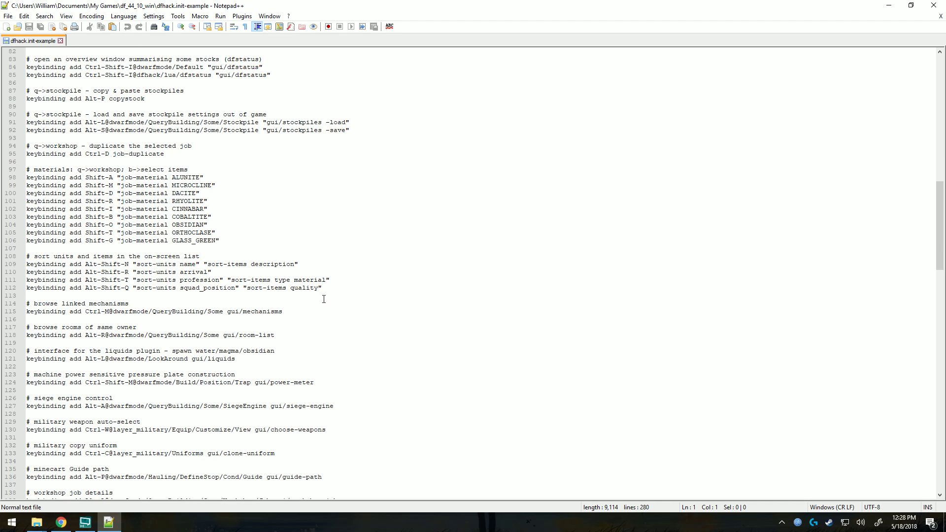
scroll(321, 304, down, 4)
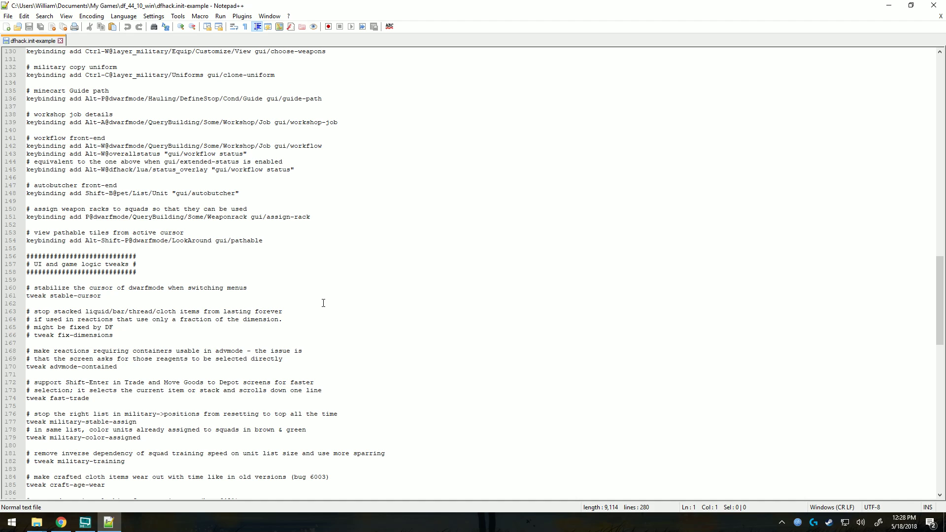
scroll(324, 302, down, 18)
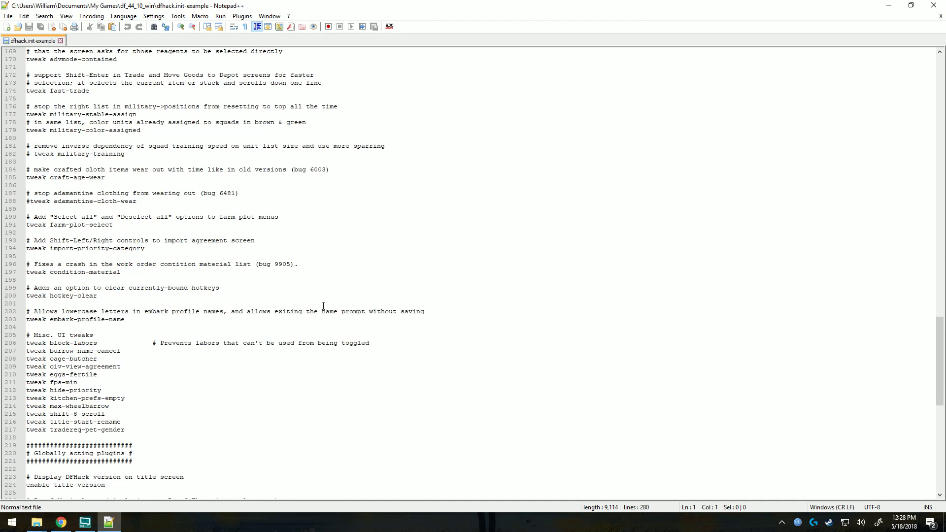
scroll(321, 307, down, 1)
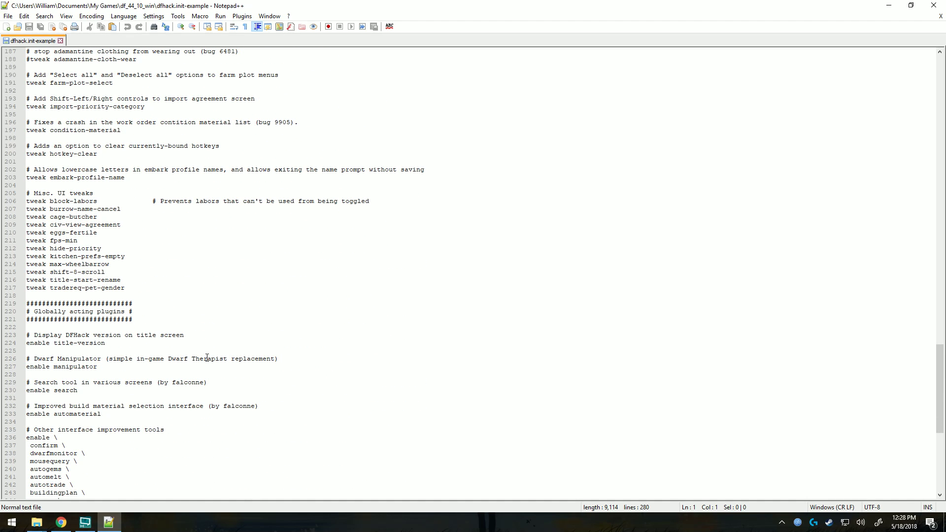
scroll(200, 345, down, 12)
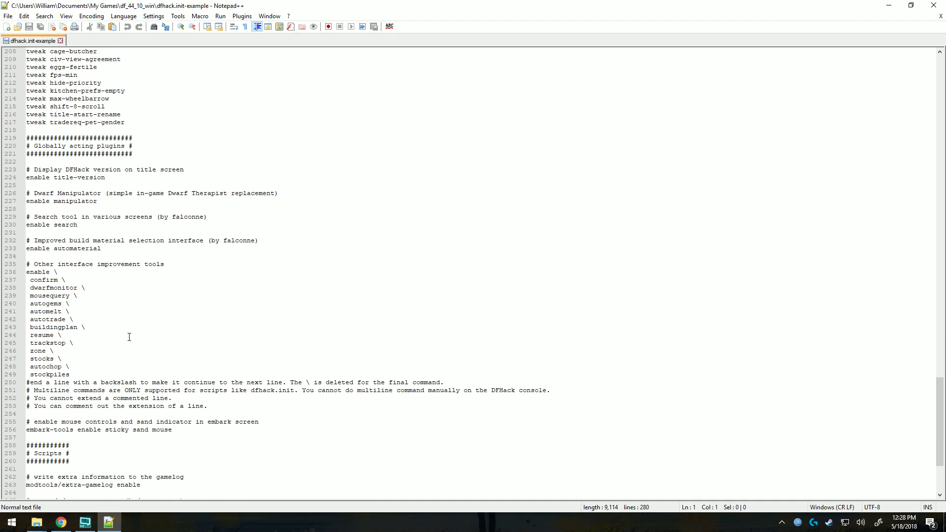
scroll(203, 303, up, 8)
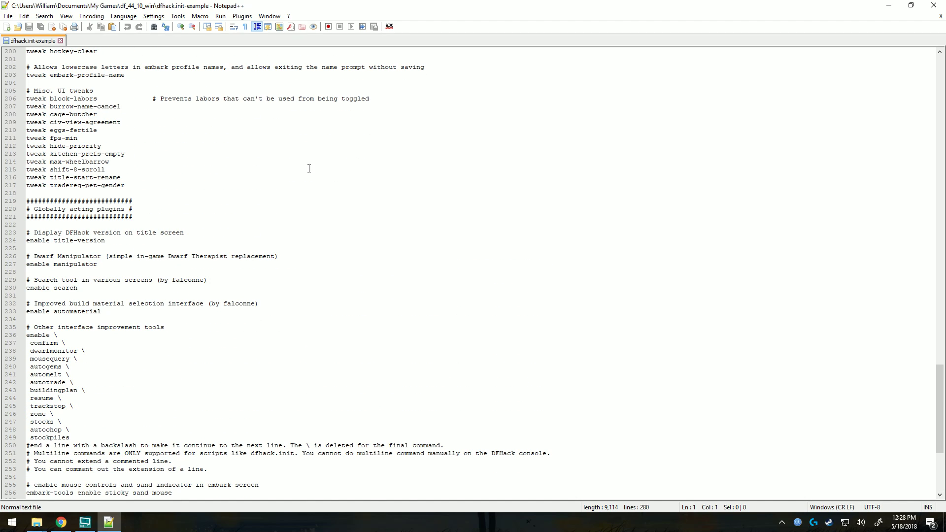
Close the dfhack.init-example editor and create a shortcut on the Desktop to Dwarf Fortress.exe from the df_44_10_win folder
click(934, 5)
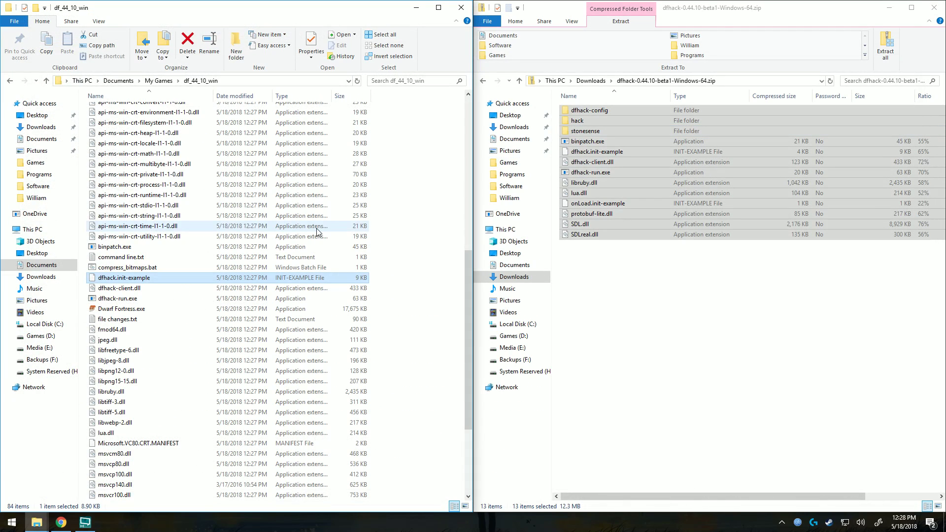
click(420, 294)
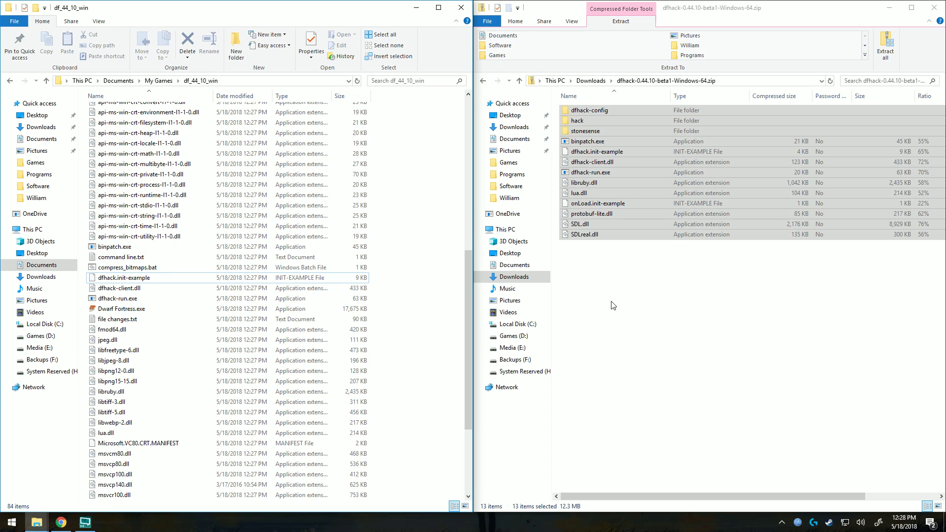
click(504, 117)
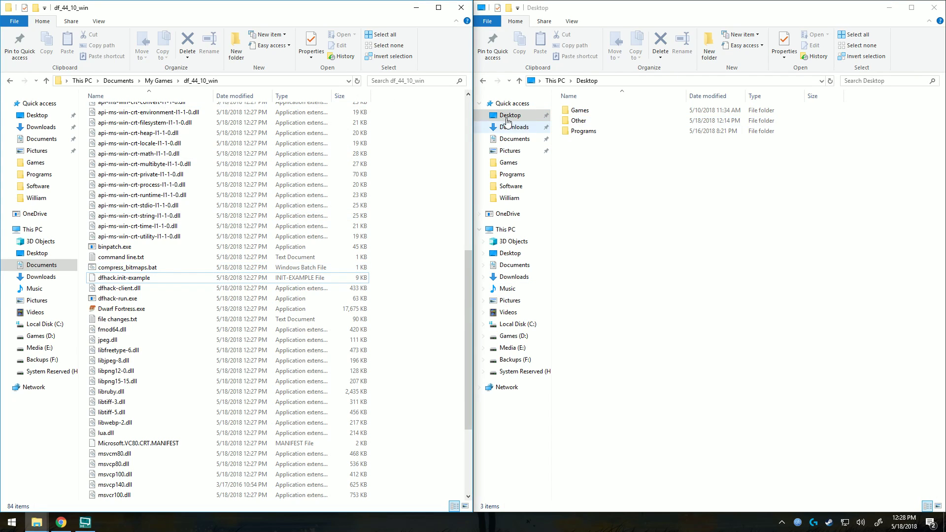
right_click(127, 309)
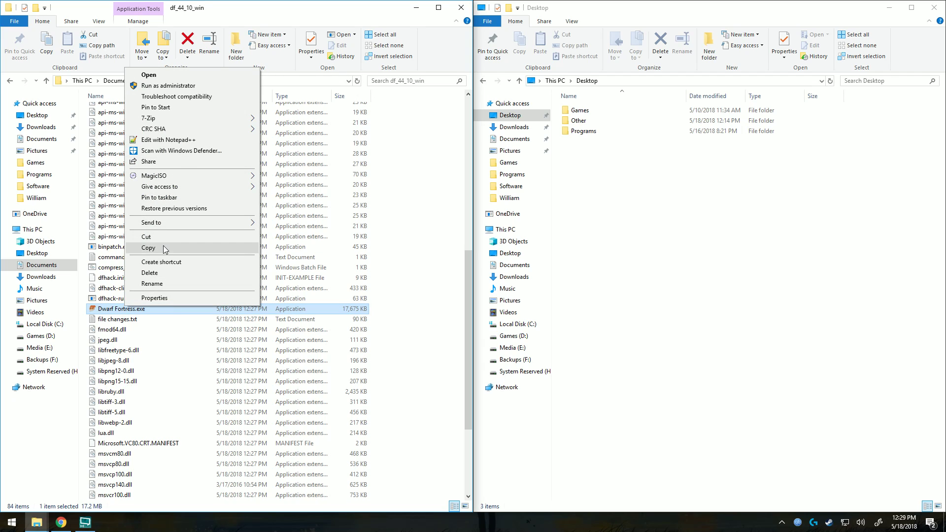
click(148, 248)
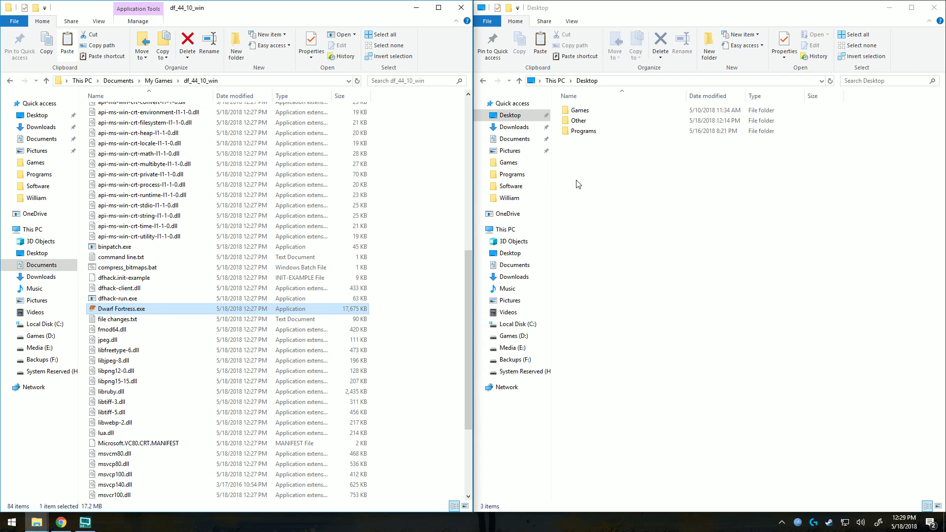
right_click(577, 156)
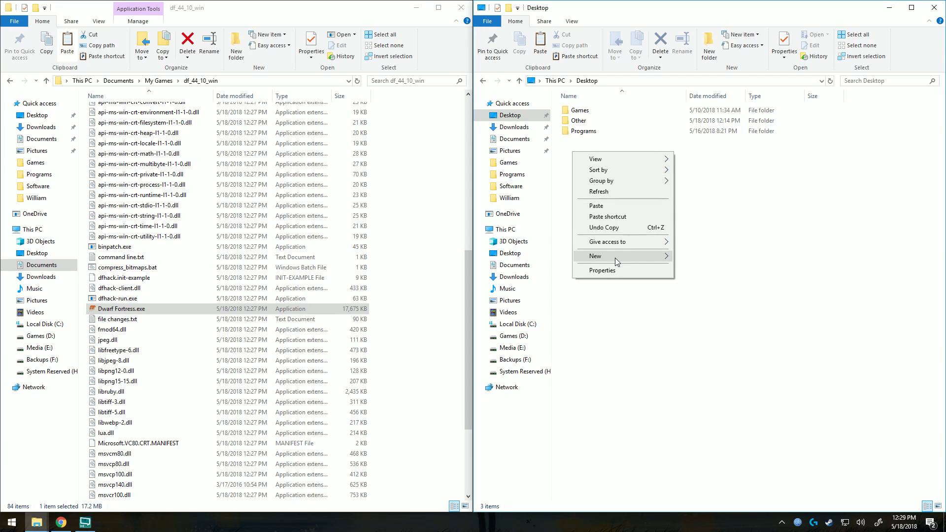
mouse_move(625, 257)
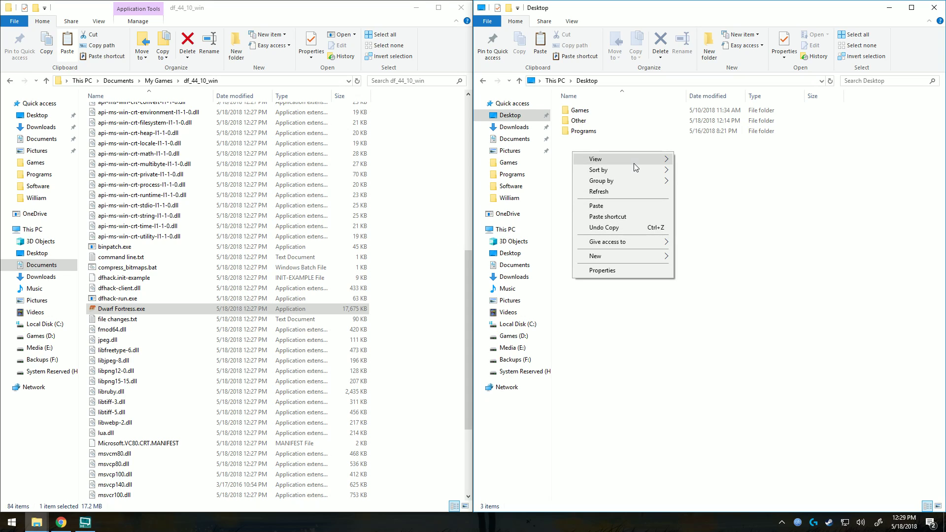
click(633, 217)
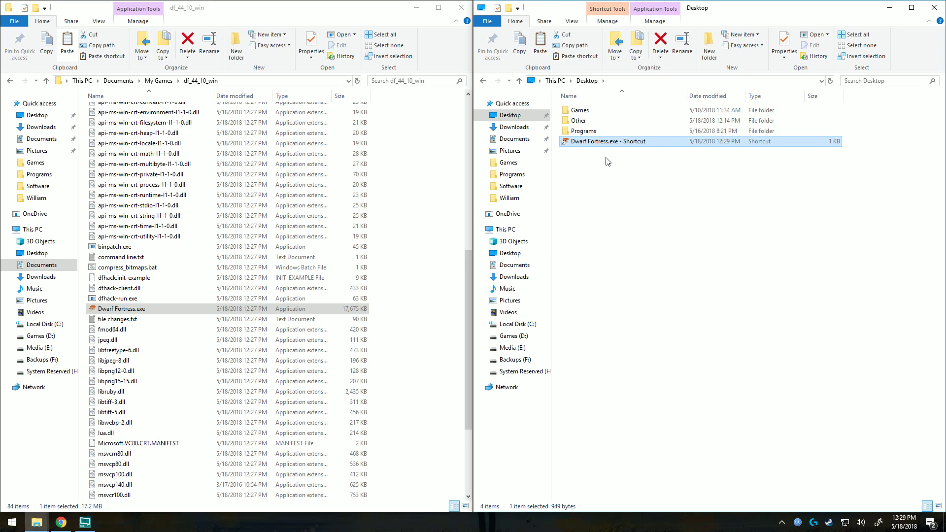
Rename the new Desktop shortcut as Dwarf Fortress
key(F2)
click(619, 142)
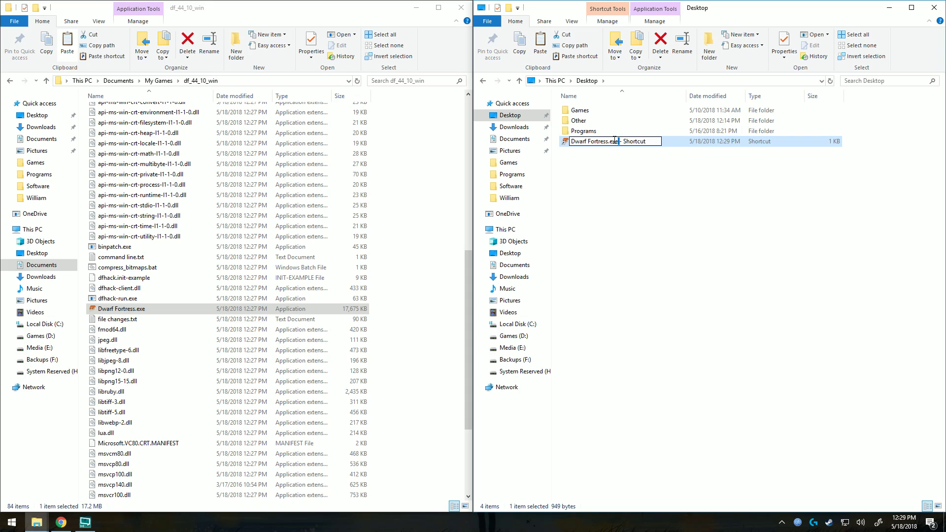
drag(607, 142, 647, 142)
key(BackSpace)
click(587, 345)
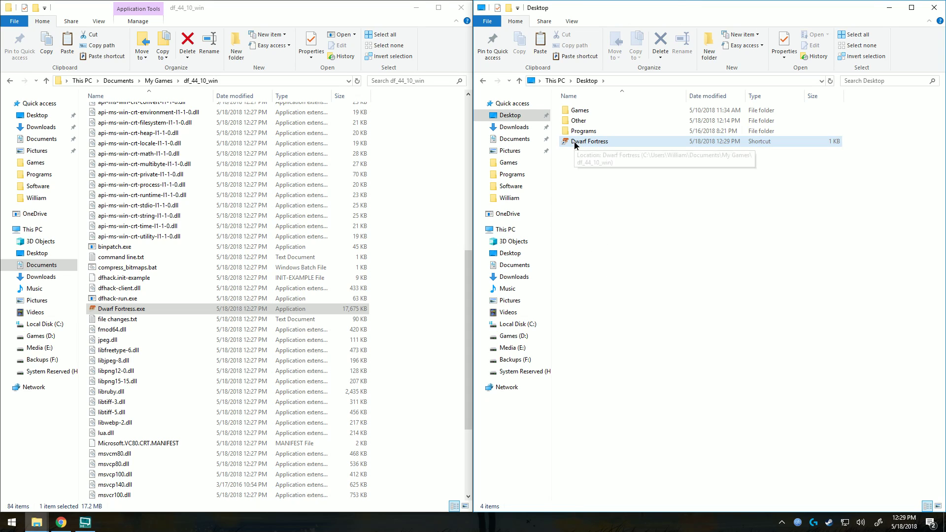
Launch Dwarf Fortress from its Desktop shortcut, allowing it past Windows Defender SmartScreen, and lower the system volume
double_click(601, 145)
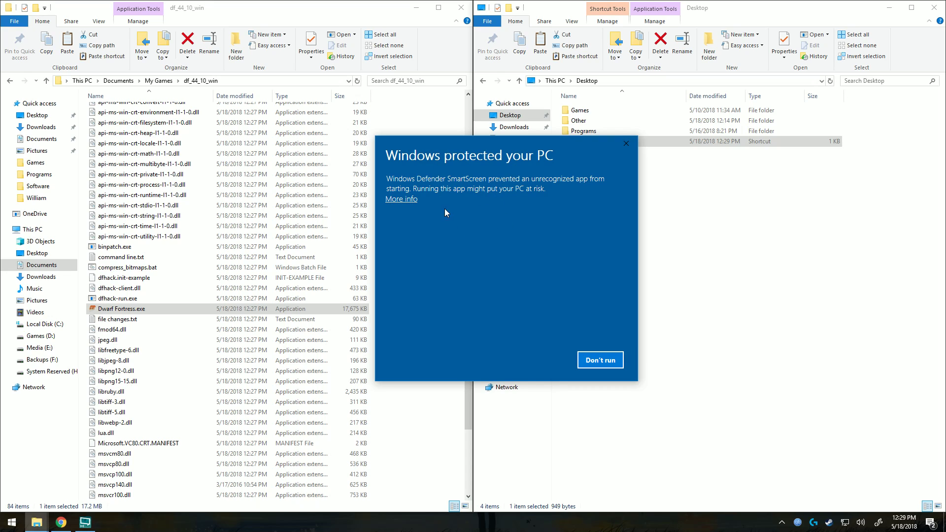
click(398, 200)
click(528, 360)
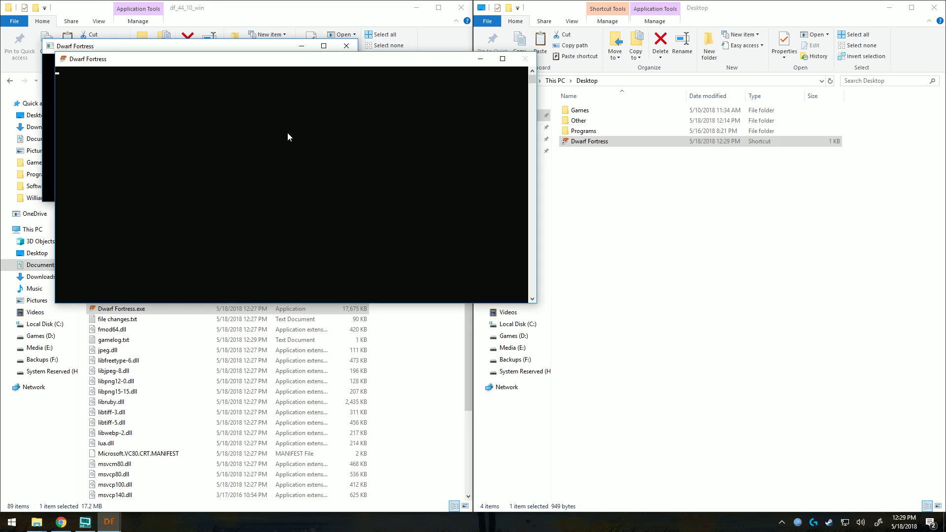
key(XF86AudioLowerVolume)
key(XF86AudioLowerVolume)
key(XF86AudioLowerVolume)
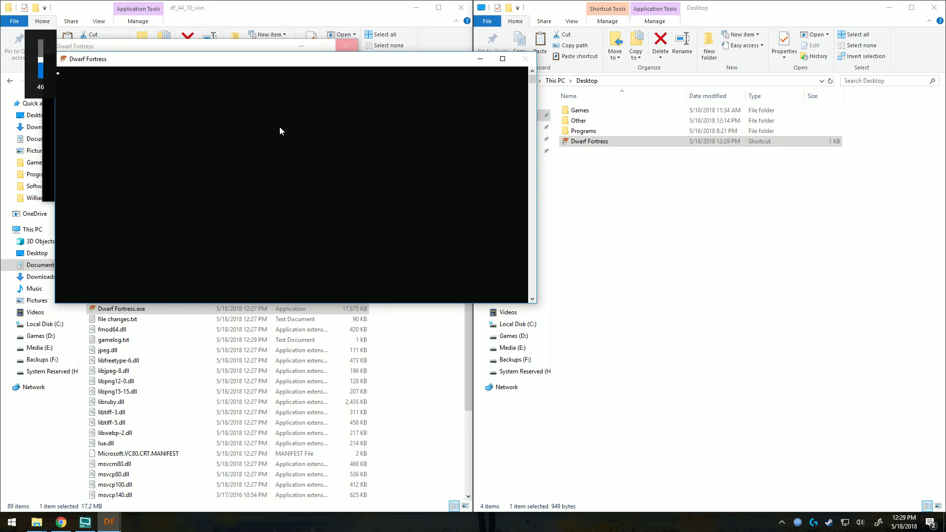
click(245, 47)
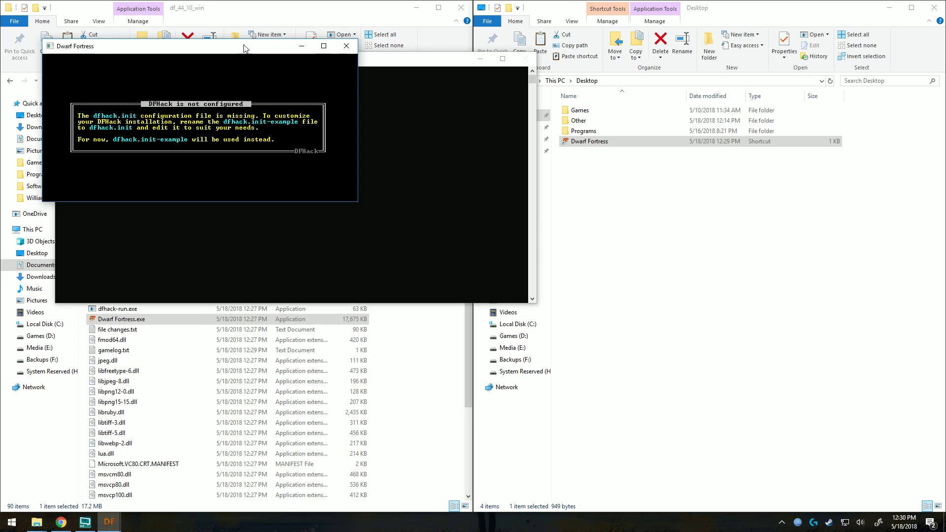
Rename dfhack.init-example in the df_44_10_win folder as dfhack.init, accepting the file extension change
click(207, 402)
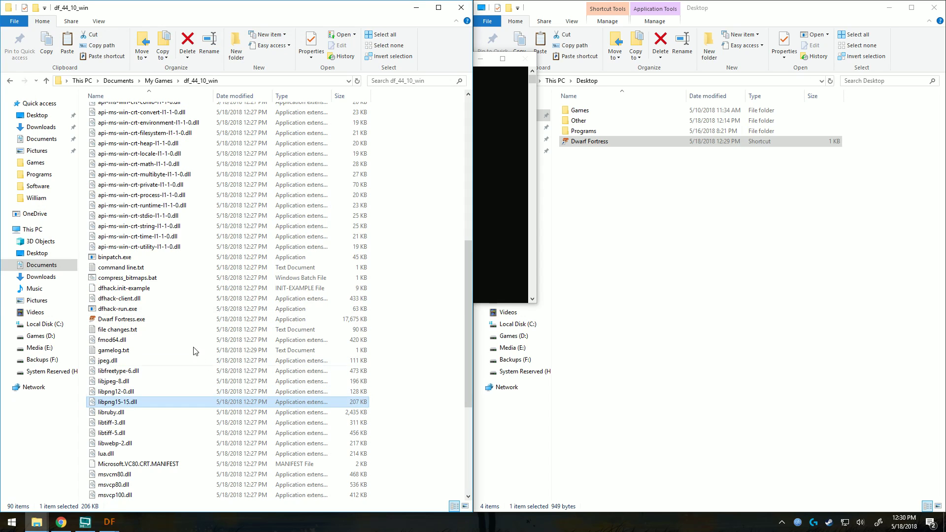
click(123, 288)
click(119, 288)
drag(127, 288, 228, 319)
key(BackSpace)
key(Return)
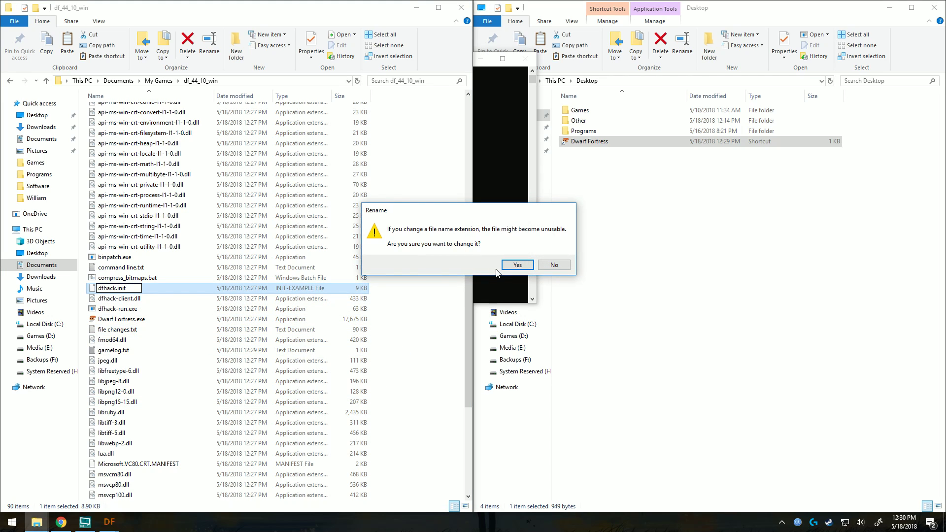
click(518, 266)
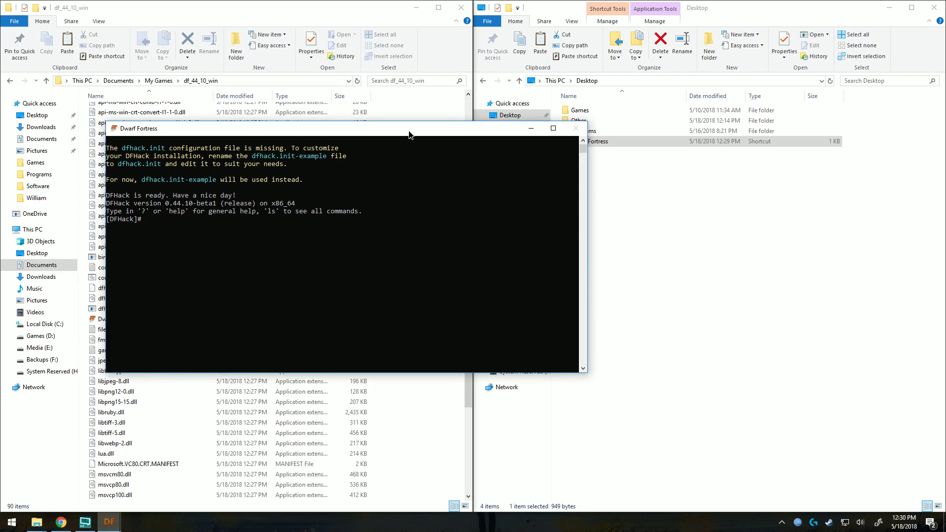
Move the DFHack console clear of the df_44_10_win file list and display its general help with the ? command
drag(409, 134, 660, 134)
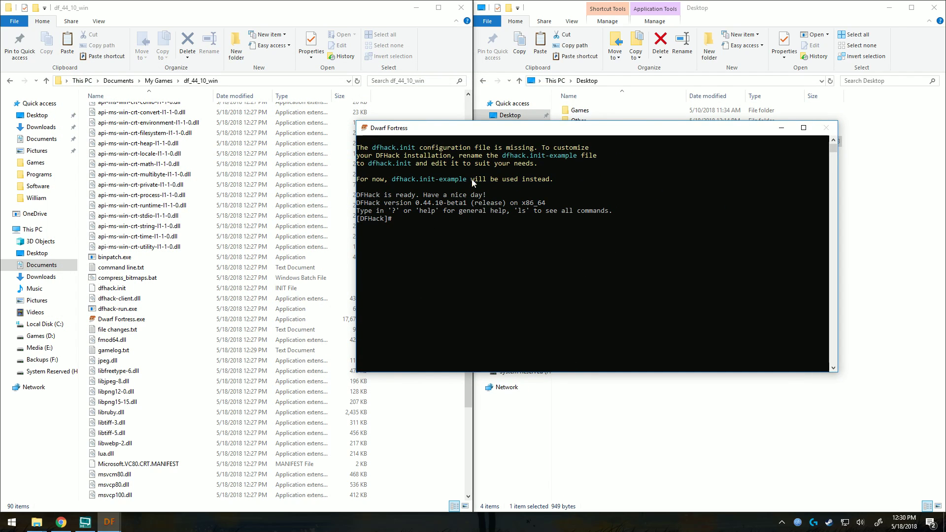
drag(472, 131, 581, 140)
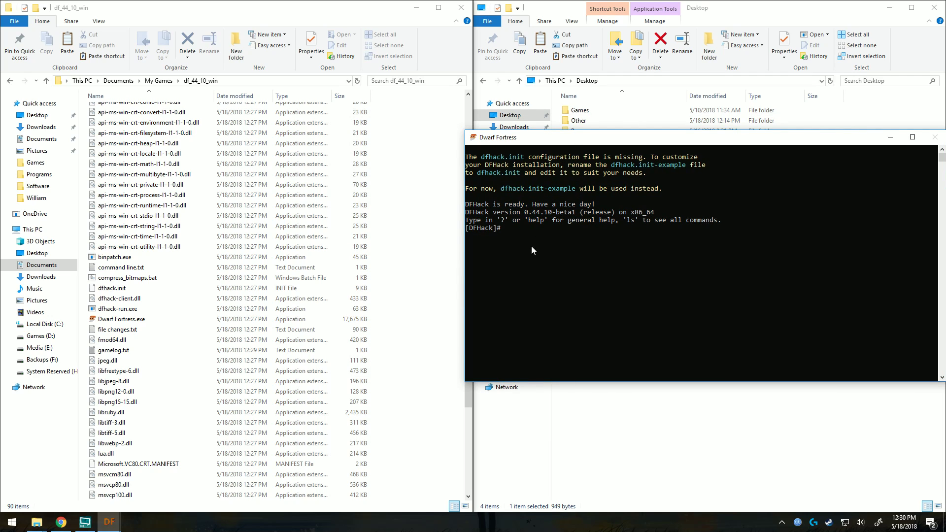
text(?)
key(Return)
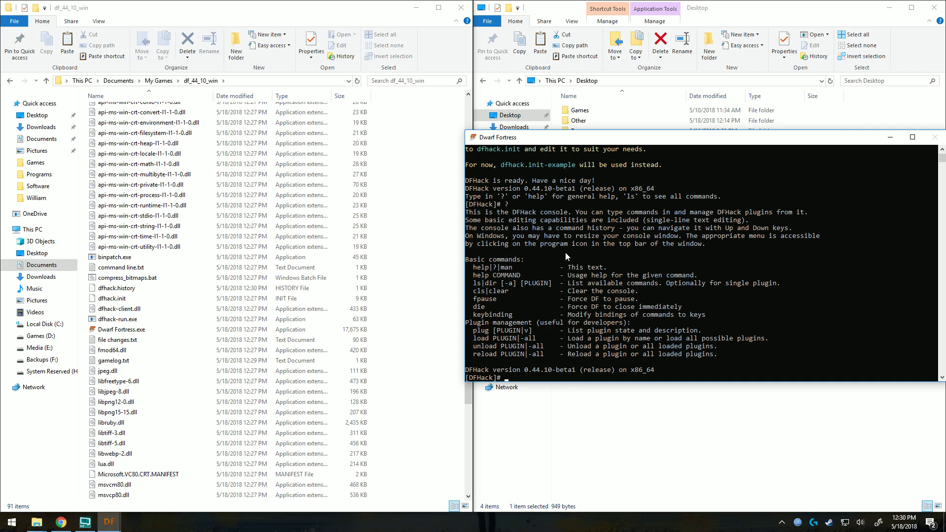
Switch from the DFHack console to the Dwarf Fortress game window and maximize it
key(alt+Tab)
key(Tab)
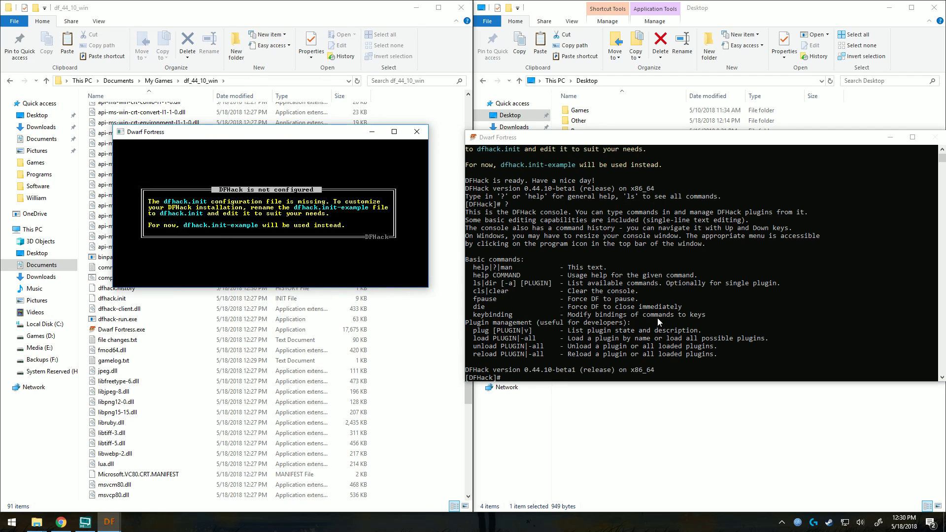
drag(232, 137, 260, 152)
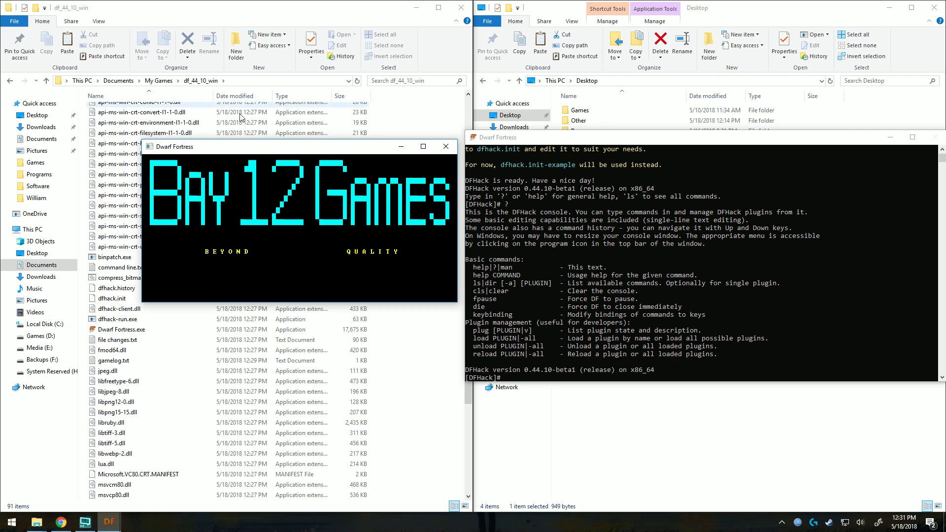
click(424, 146)
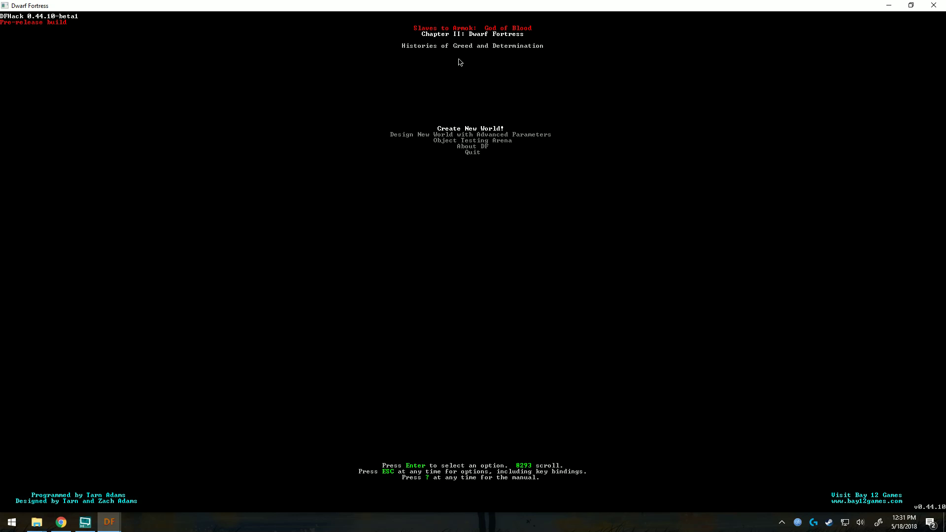
Browse the world size options for creating a new world, dismissing the welcome message, and abort to the title menu
key(Return)
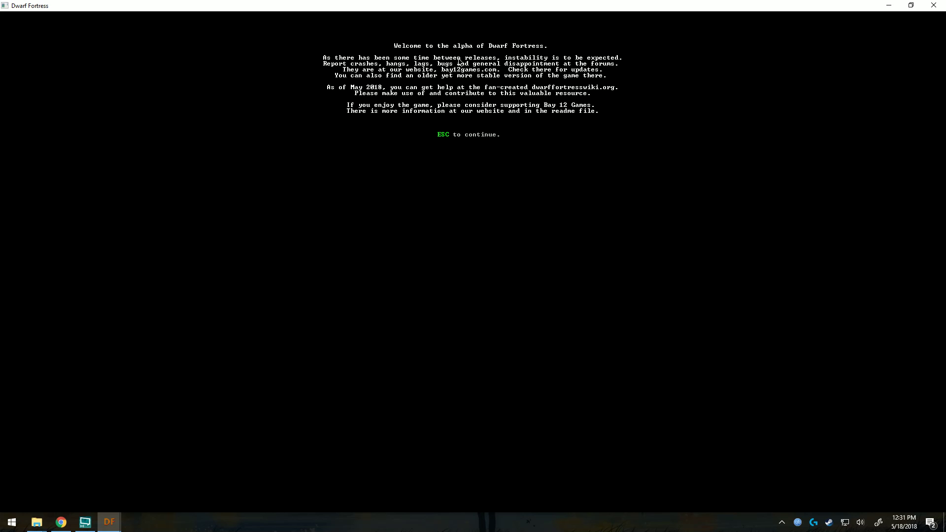
key(Escape)
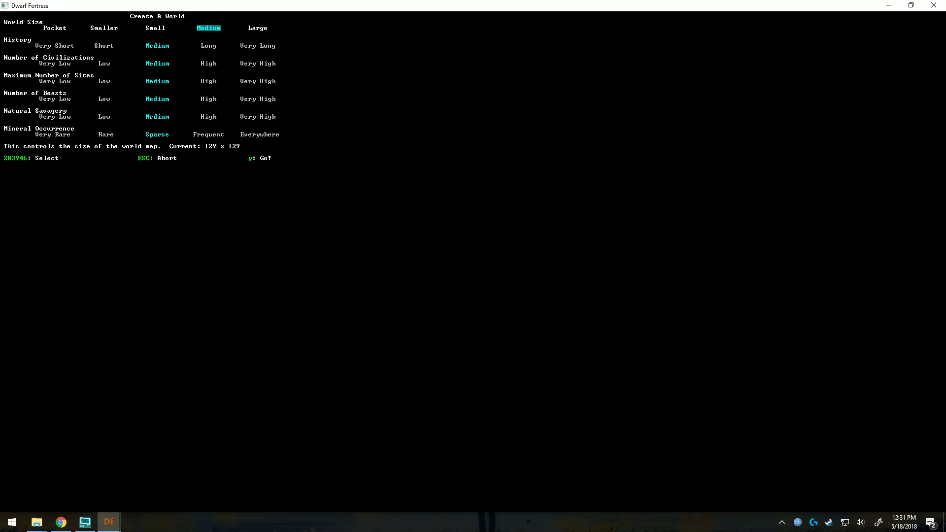
key(Left)
key(Left)
key(Left)
key(Right)
key(Right)
key(Right)
key(Left)
key(Escape)
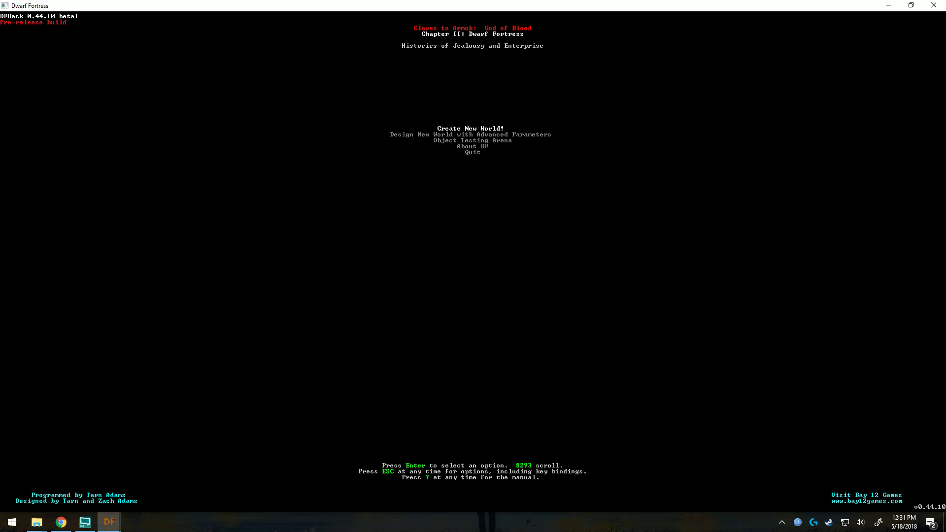